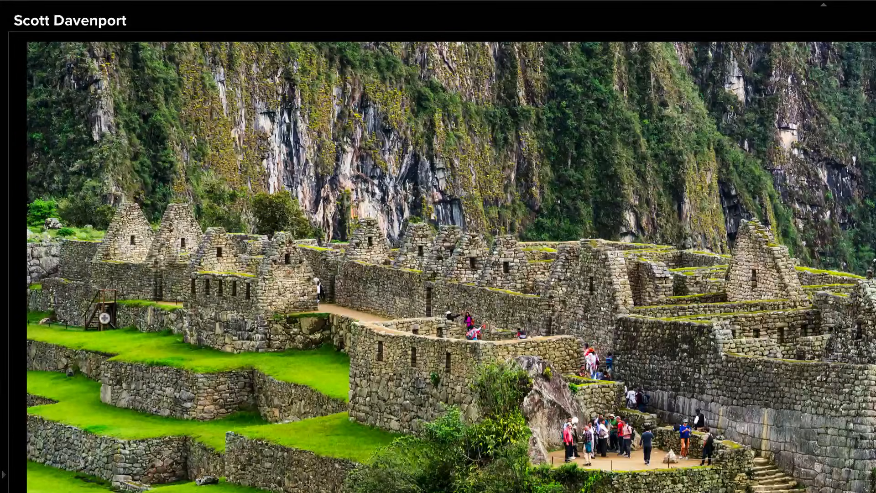
Open the Remove tool and run Distraction Removal's people detection on the ruins photo
left_click(55, 168)
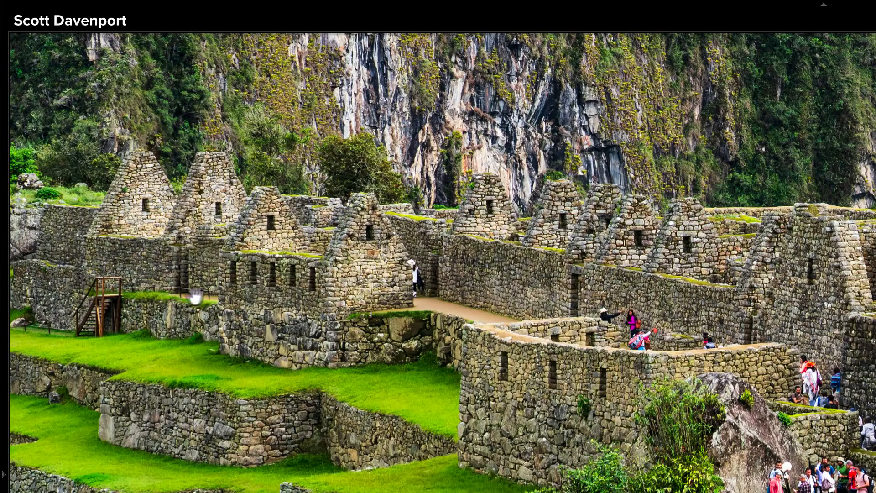
left_click(186, 302)
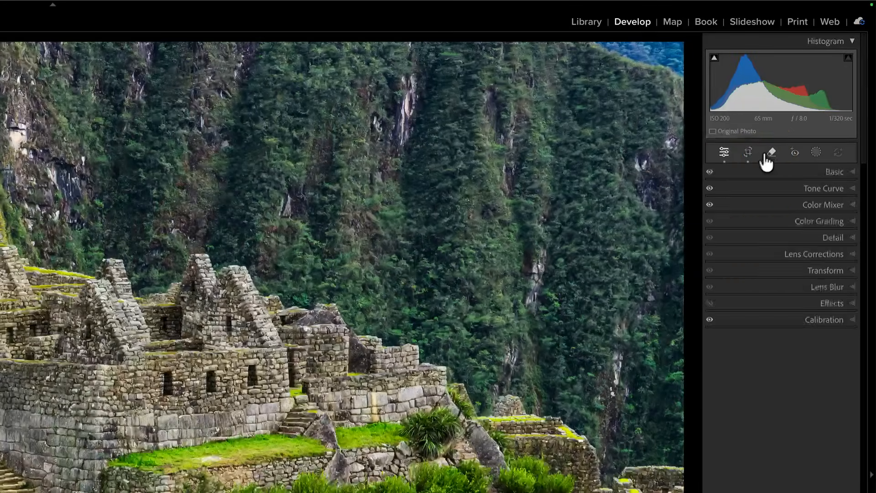
left_click(821, 81)
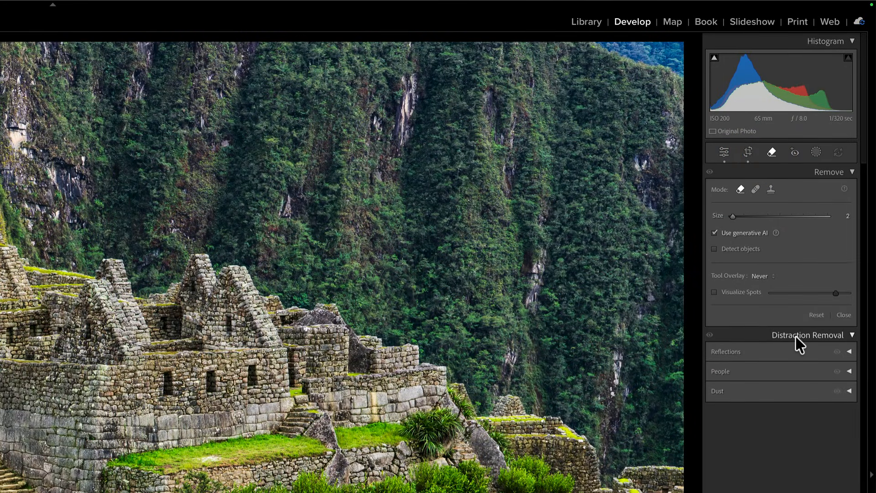
left_click(849, 371)
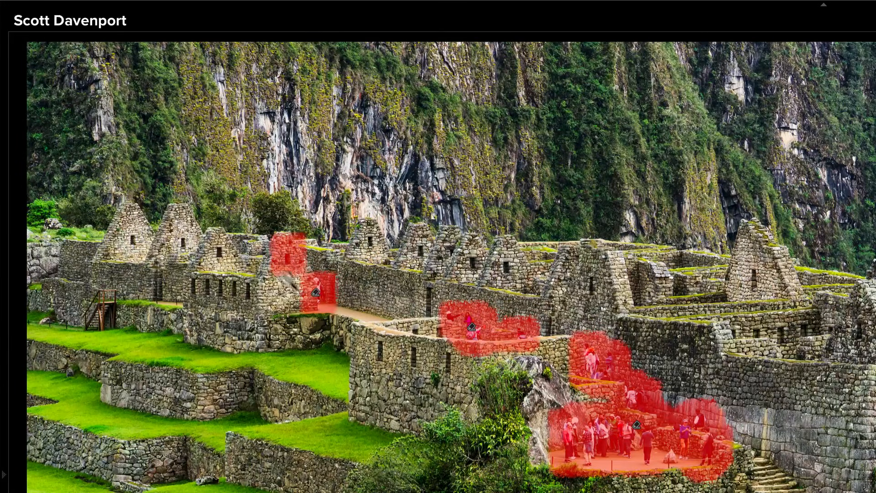
Exclude the small spot on the wall below the bushes and the far walkway area, and remove the remaining detected people
left_click(283, 289)
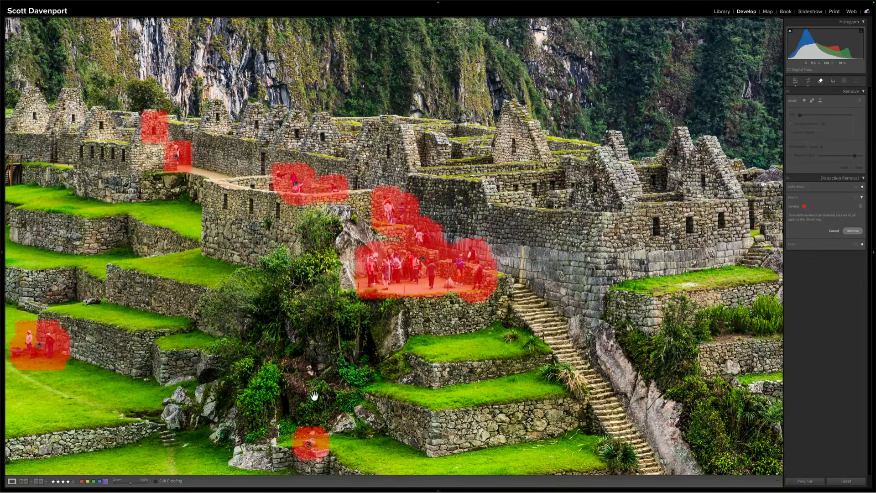
left_click(327, 417)
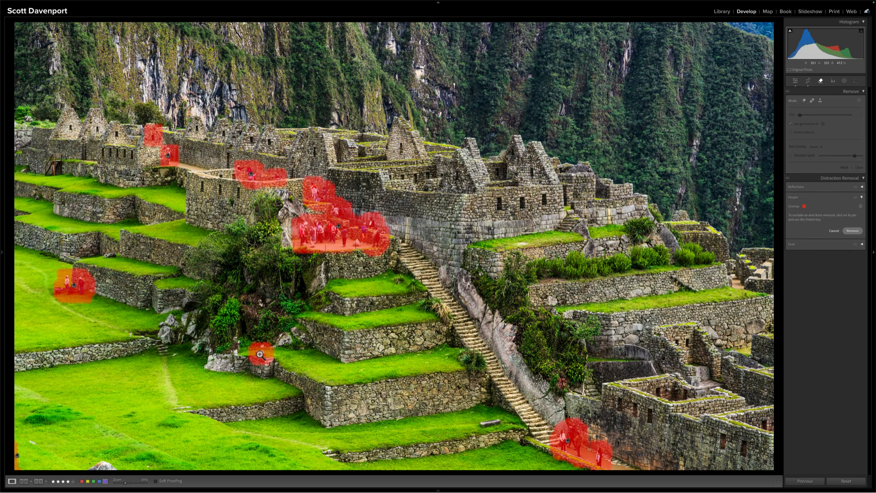
left_click(260, 354)
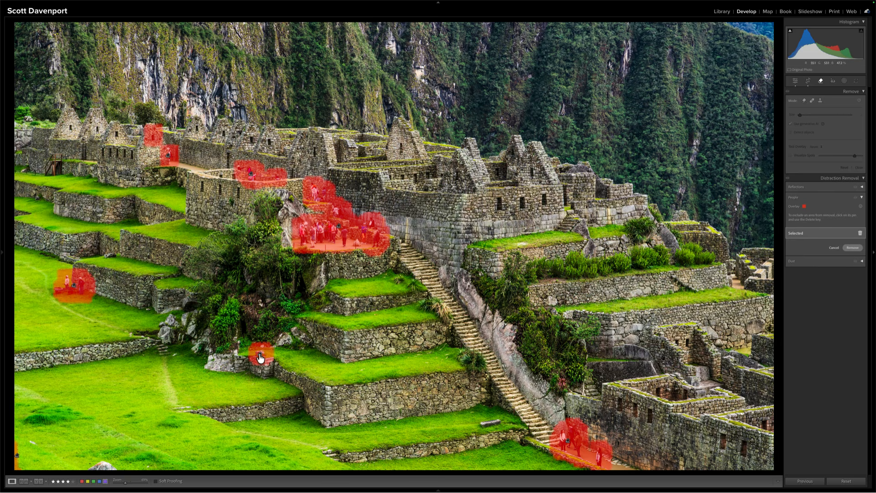
key("BackSpace")
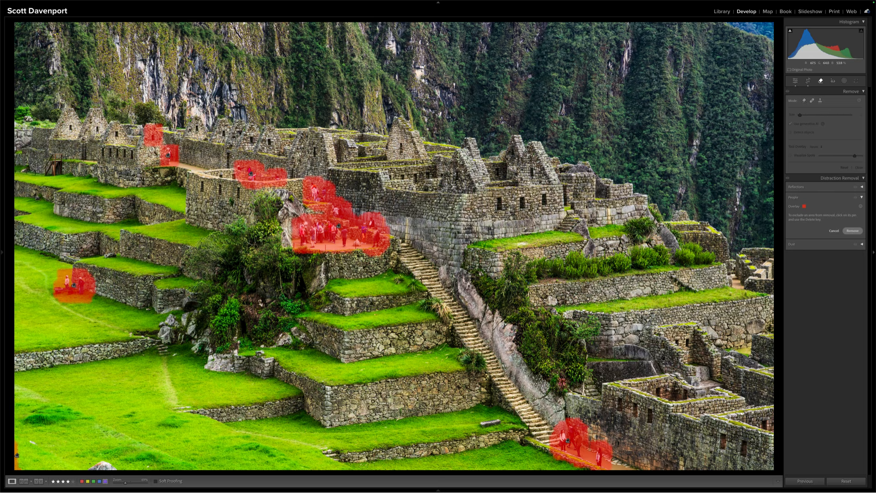
left_click(168, 156)
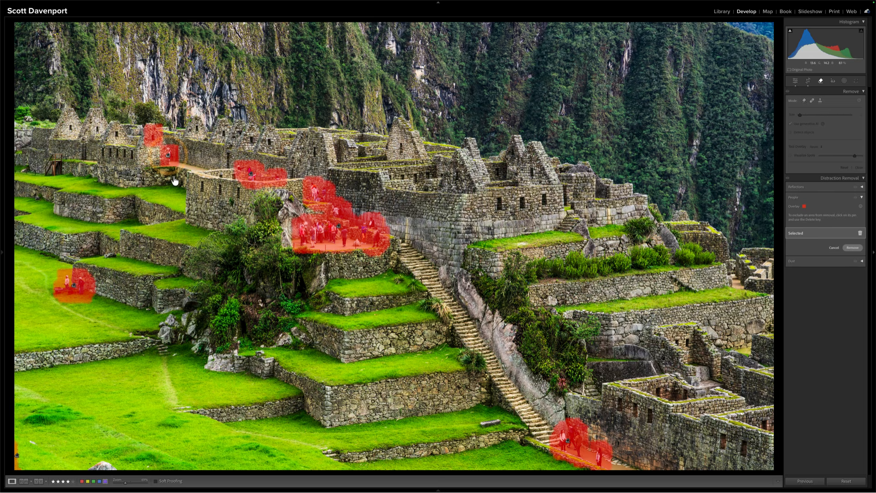
key("BackSpace")
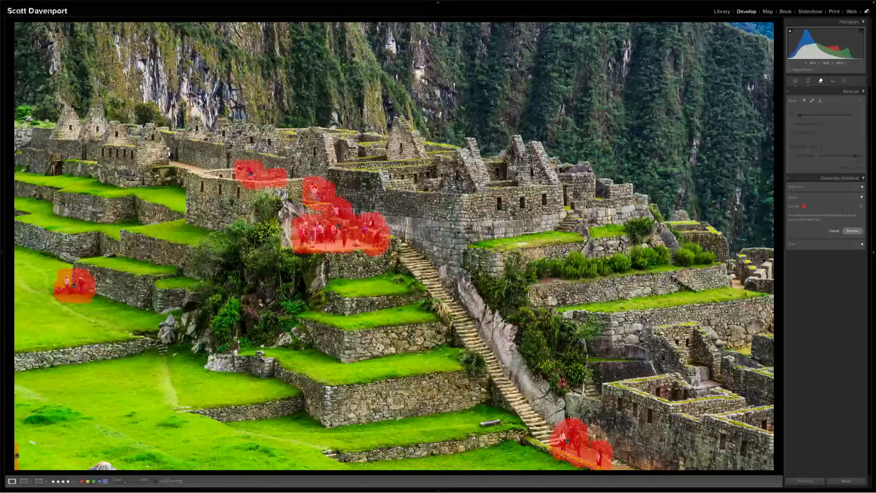
left_click(852, 231)
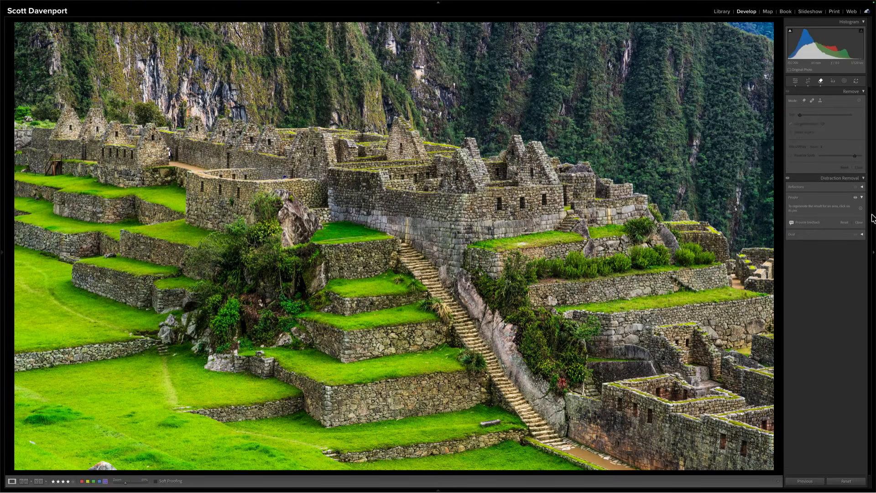
Compare the photo with Distraction Removal off and on to examine the overall result
left_click(787, 179)
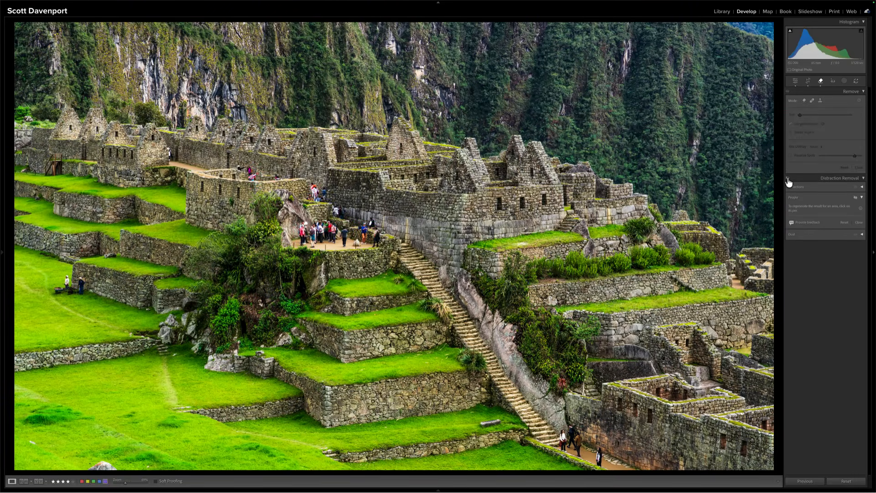
left_click(788, 180)
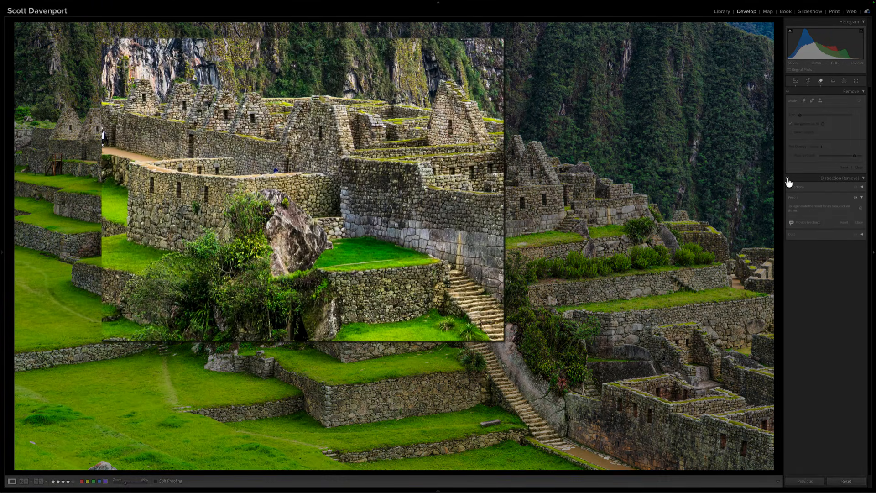
left_click(788, 180)
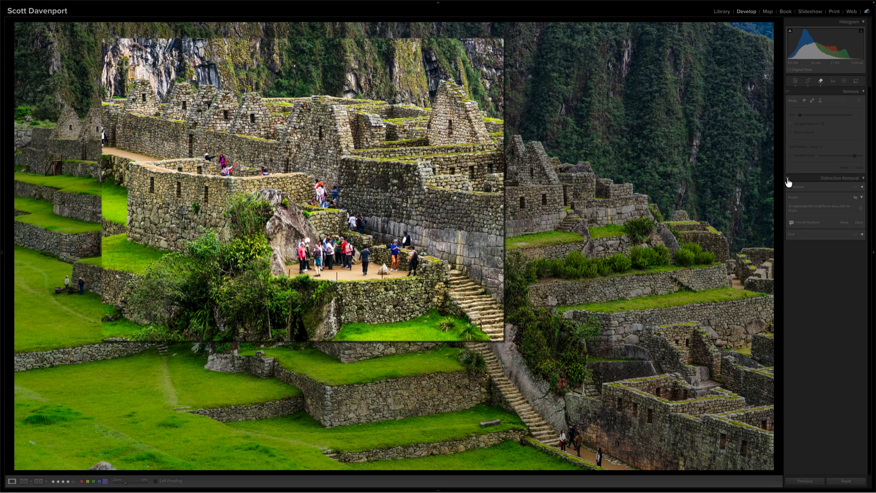
left_click(787, 180)
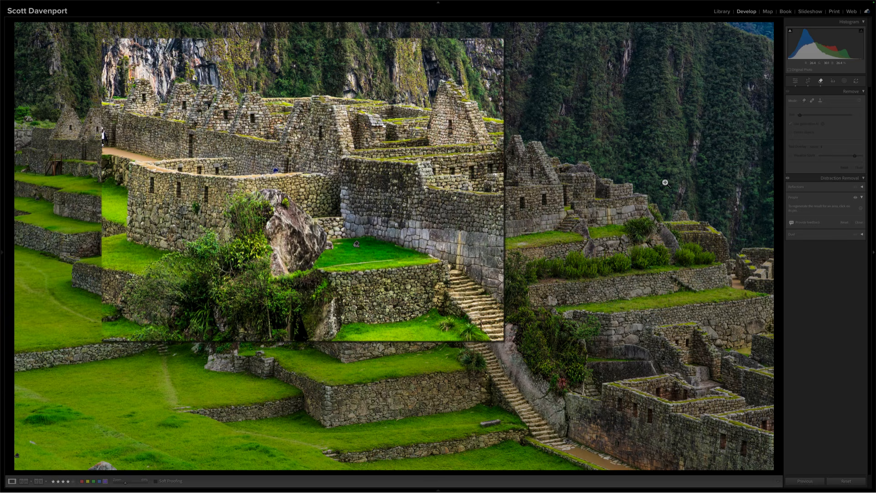
left_click(788, 179)
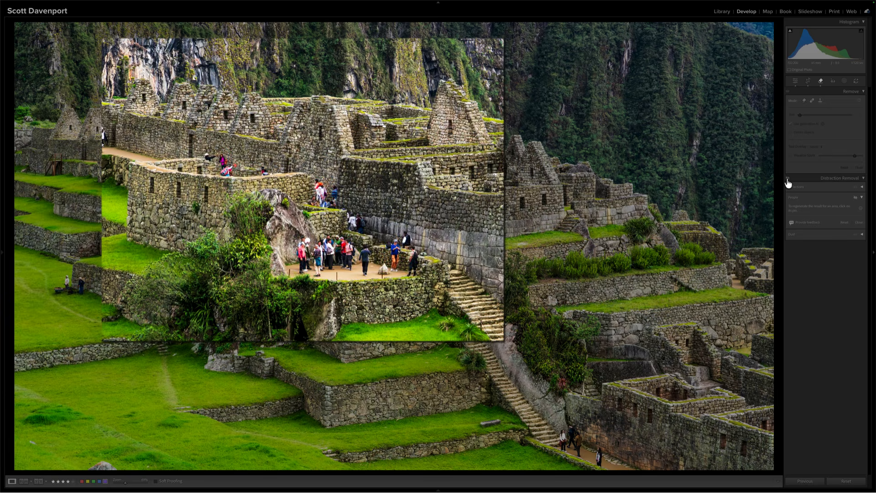
left_click(788, 179)
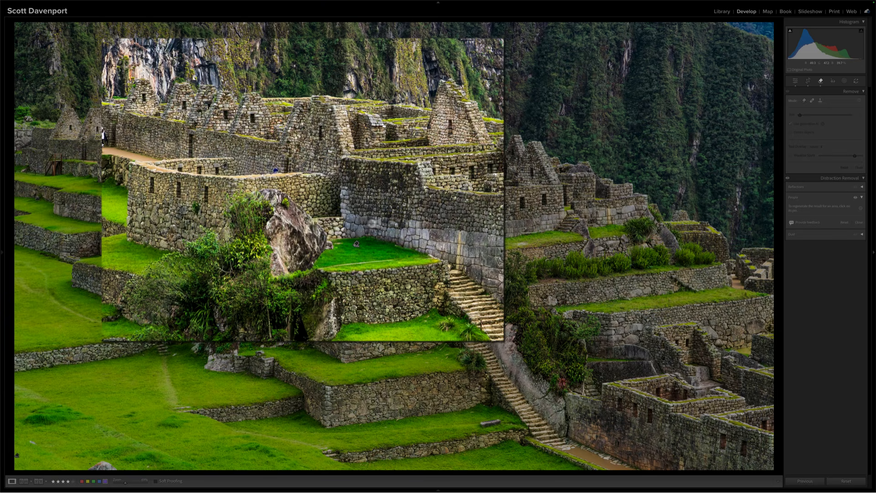
Examine the central terrace up close with Distraction Removal off and on, including its selected replacement area
left_click(332, 188)
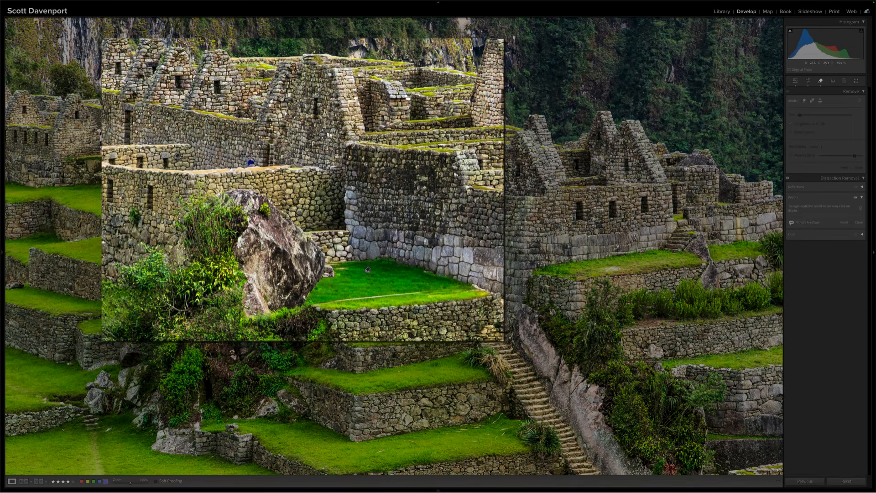
left_click(788, 180)
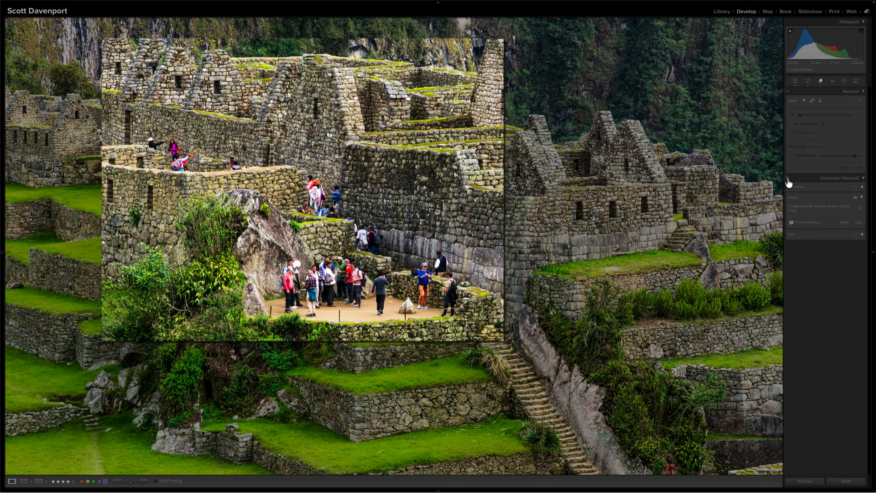
left_click(788, 180)
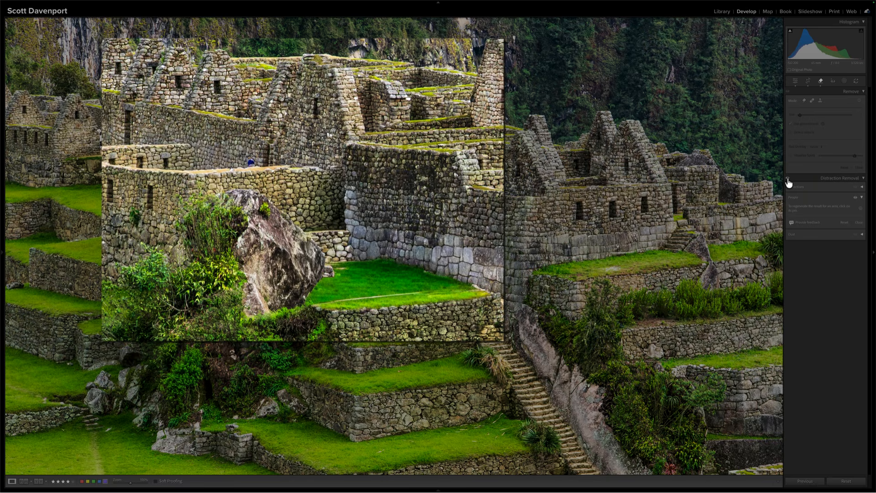
left_click(787, 180)
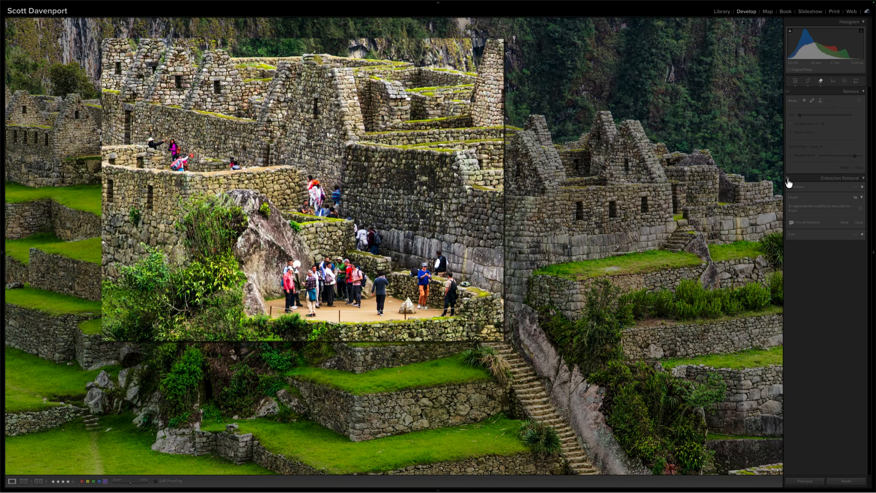
left_click(788, 180)
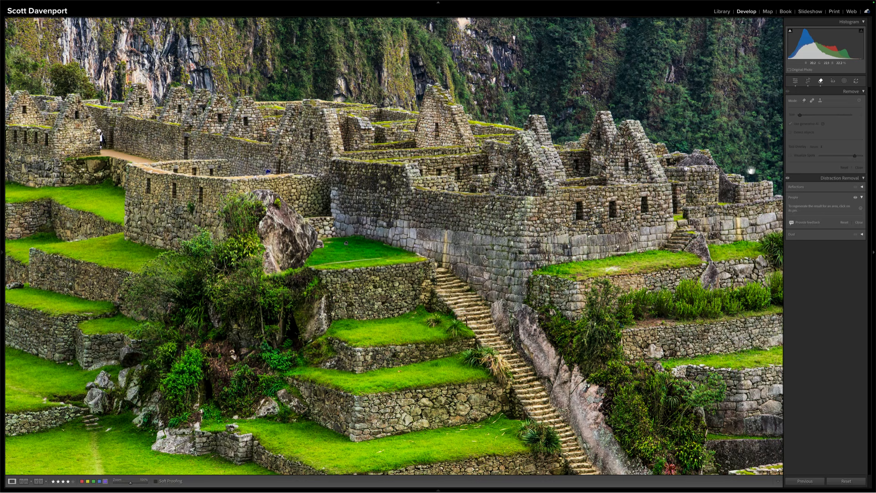
left_click(788, 179)
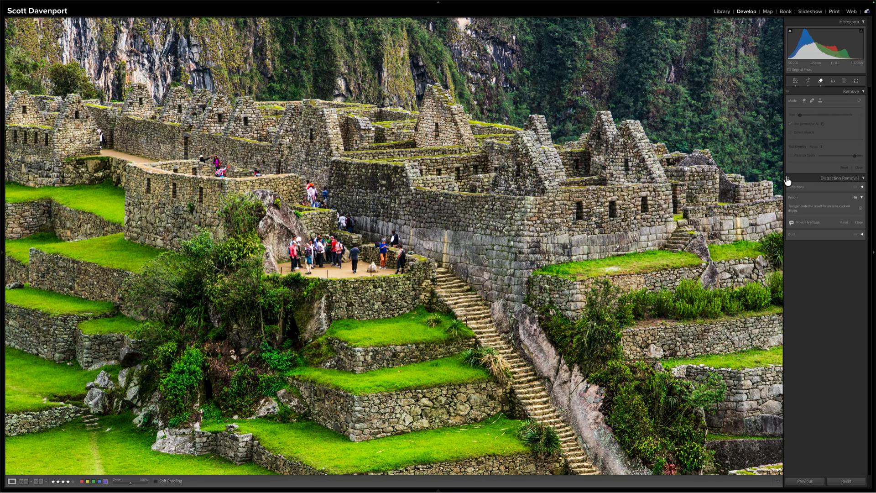
left_click(787, 178)
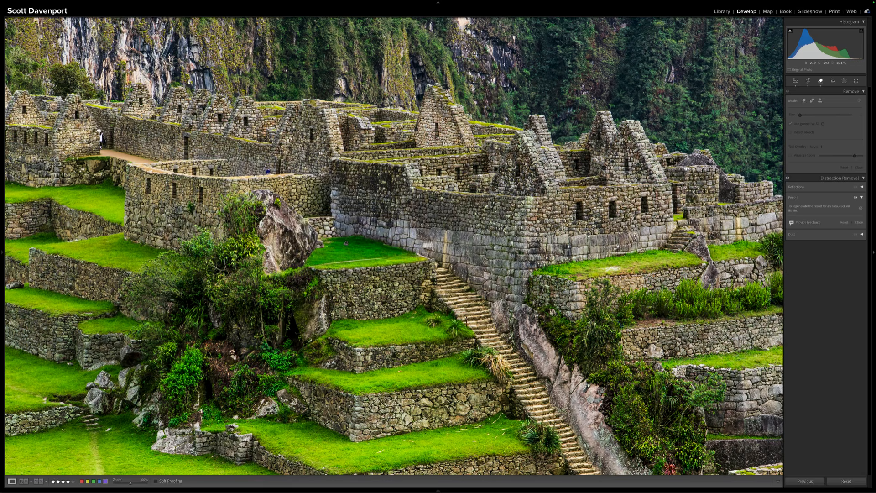
left_click(346, 245)
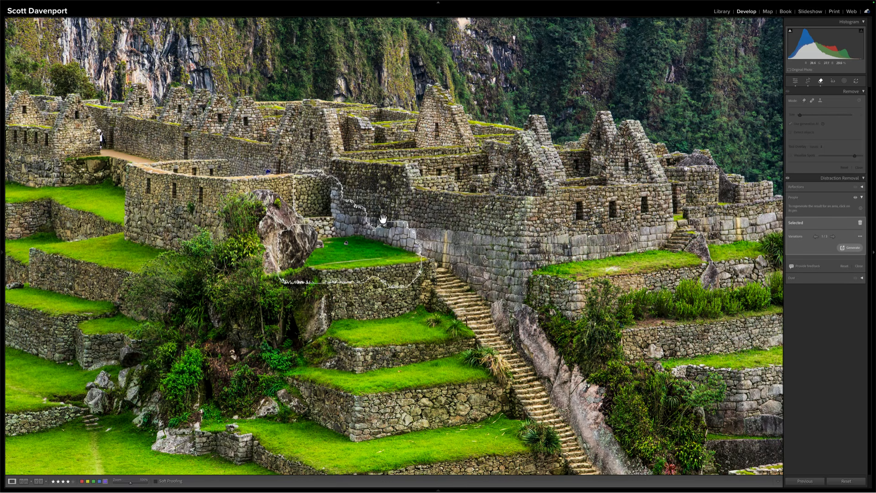
left_click(788, 179)
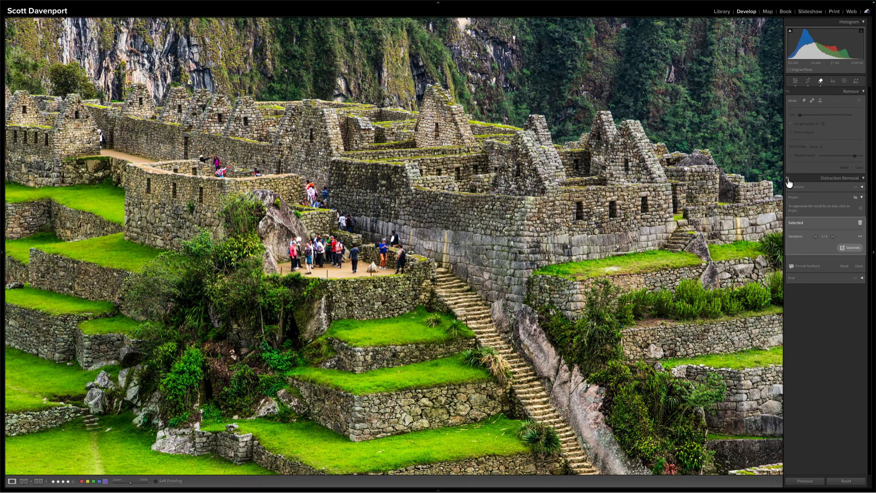
left_click(788, 179)
left_click(788, 179)
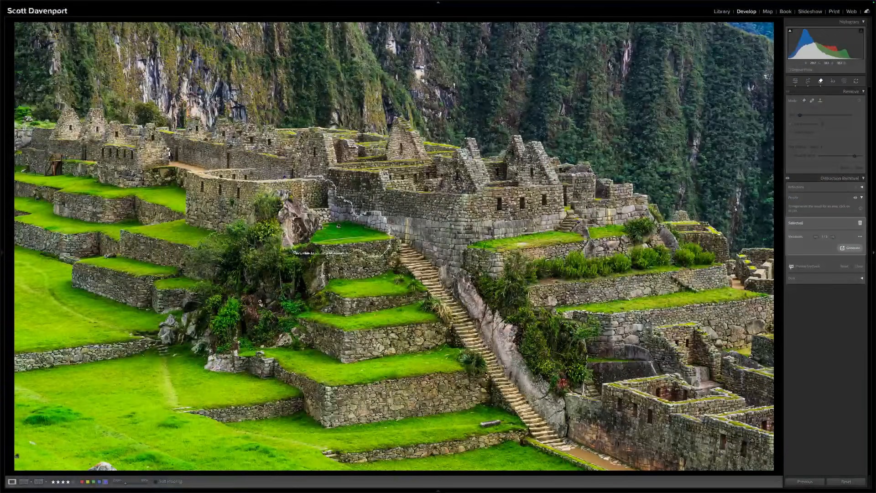
Reset the people removal and undo that reset
left_click(844, 266)
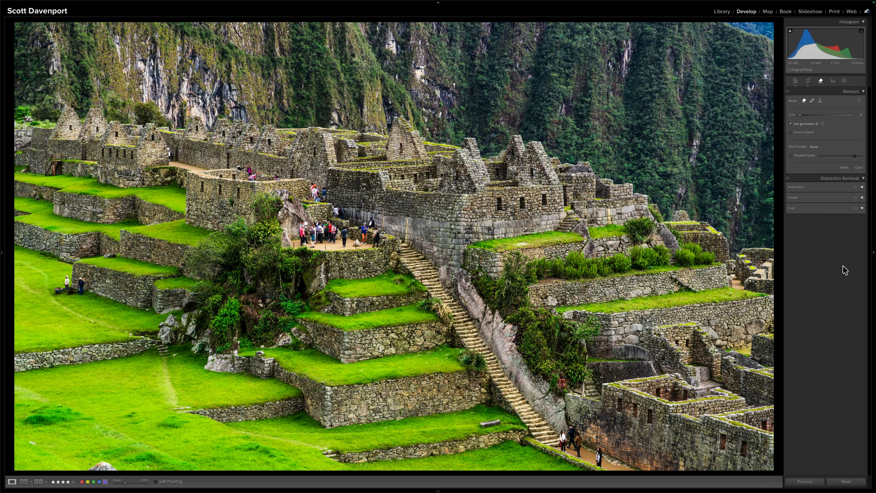
key("super+z")
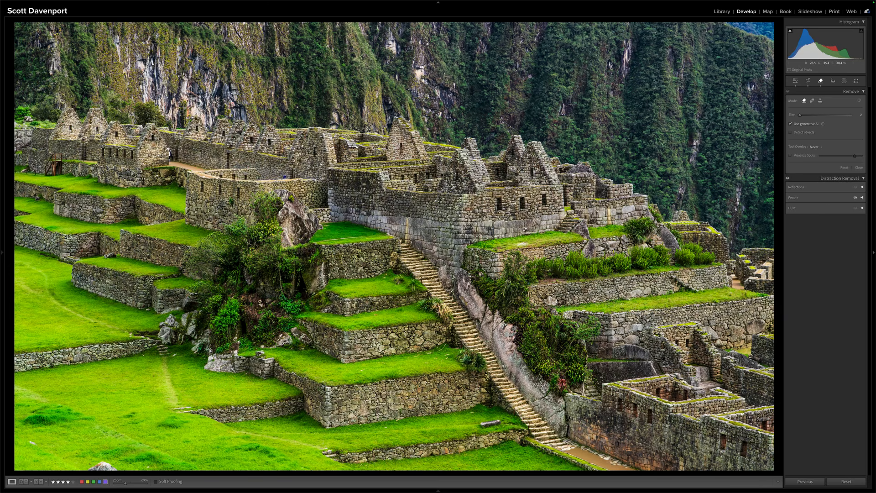
Delete the people removals covering the crowded central terrace and the curved wall above it
left_click(805, 197)
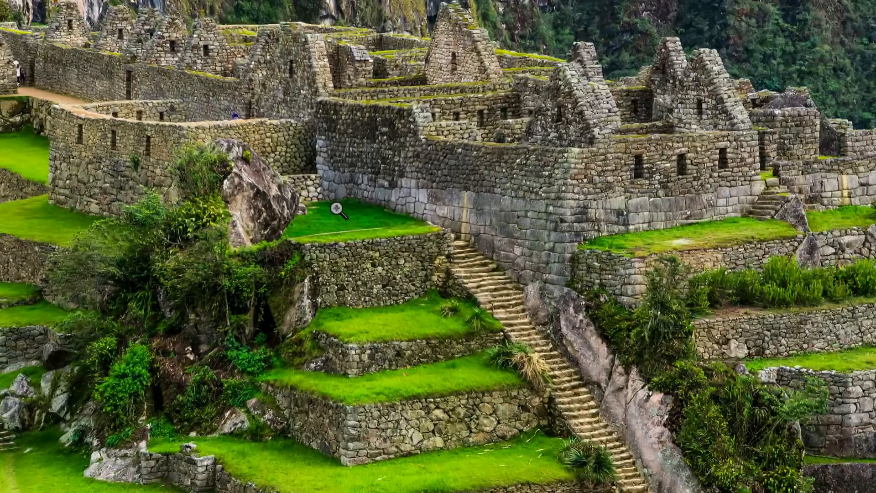
left_click(337, 206)
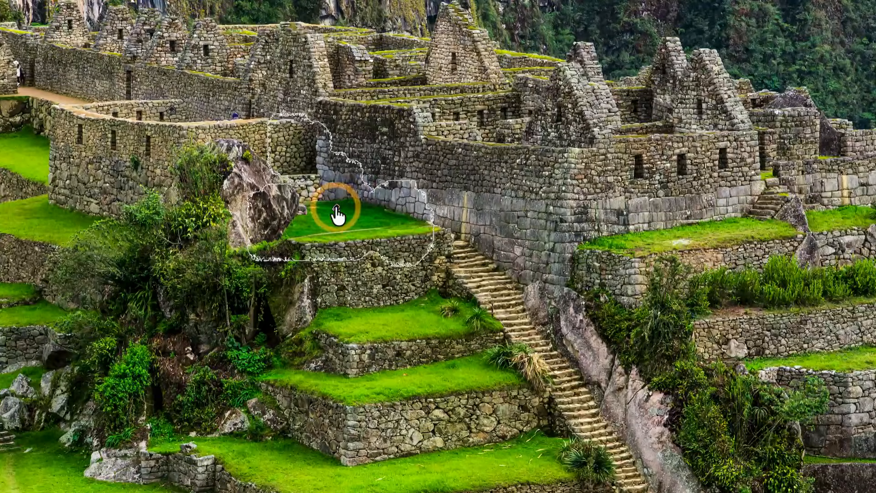
key("Delete")
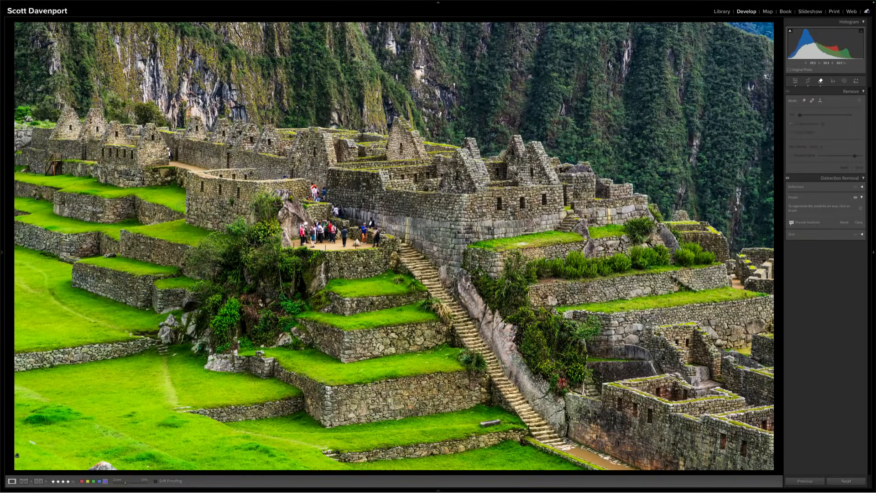
left_click(251, 177)
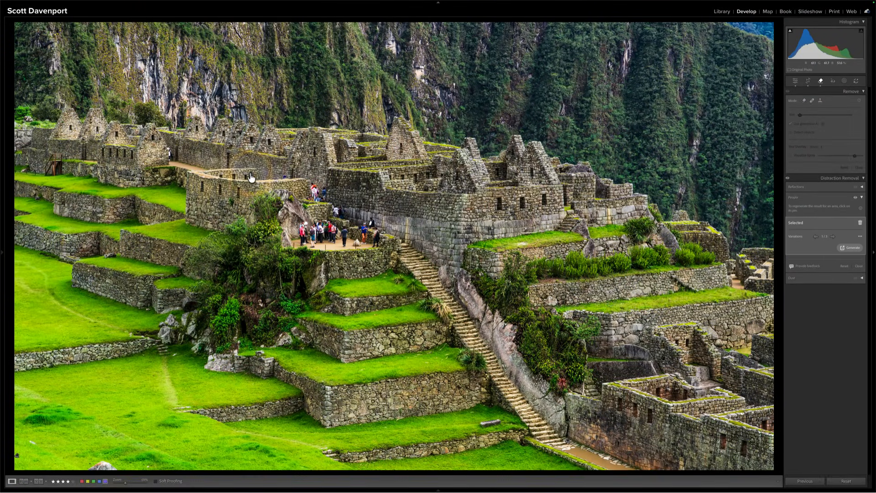
key("BackSpace")
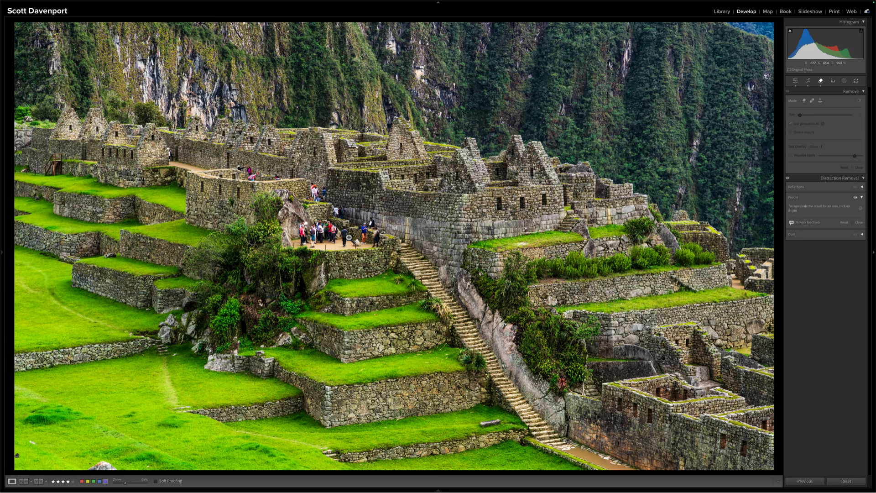
Brush over the two people nearest the large rock on the central terrace and remove them with generative AI
left_click(350, 237)
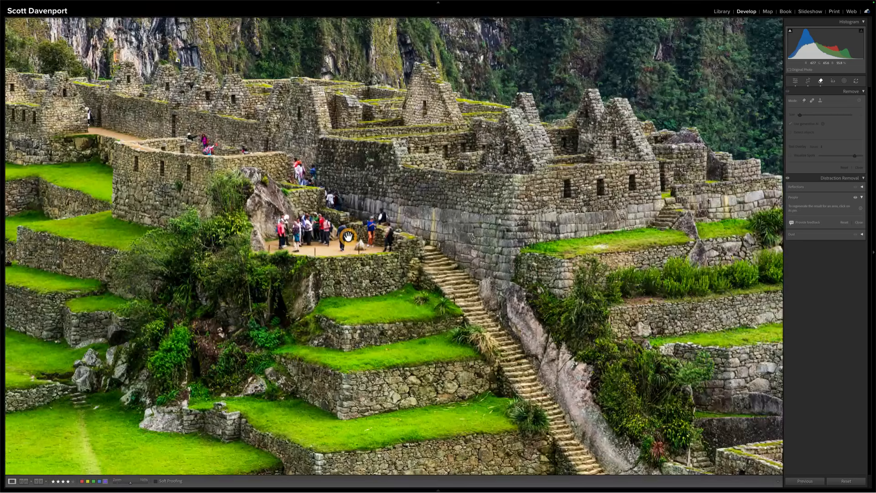
left_click(804, 102)
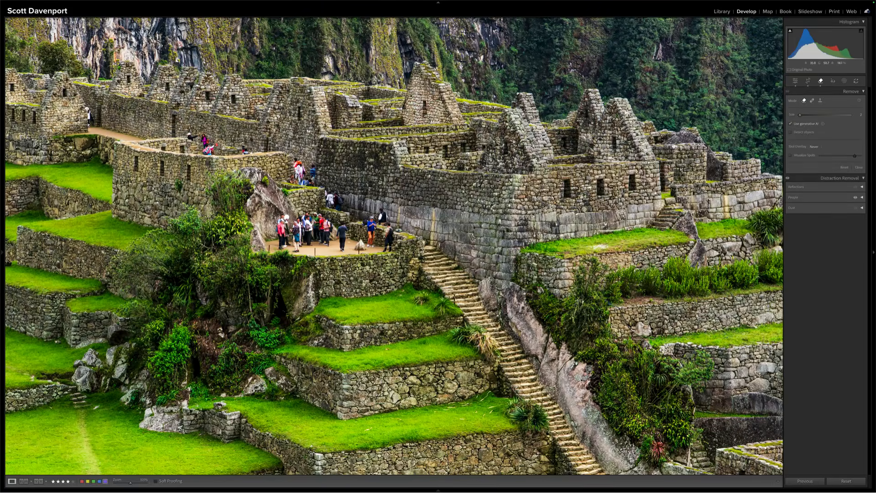
key("super+equal")
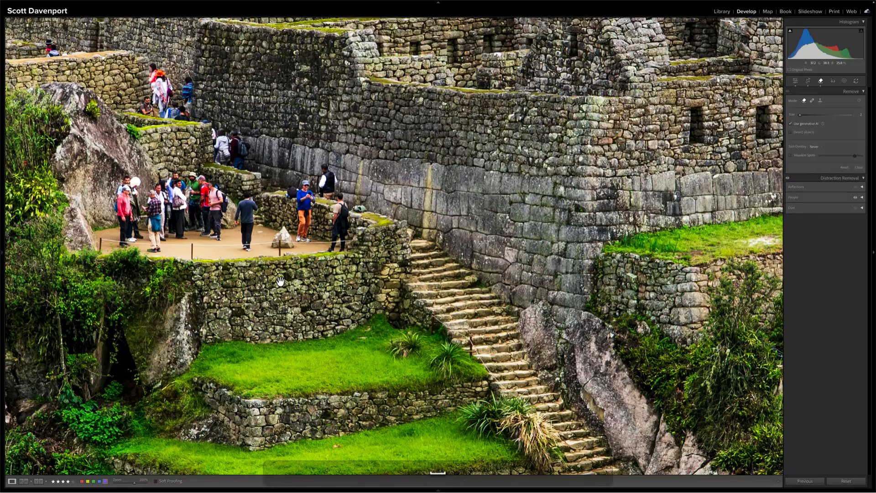
left_click_drag(281, 281, 382, 299)
scroll(281, 282, "left", 3)
scroll(280, 281, "up", 2)
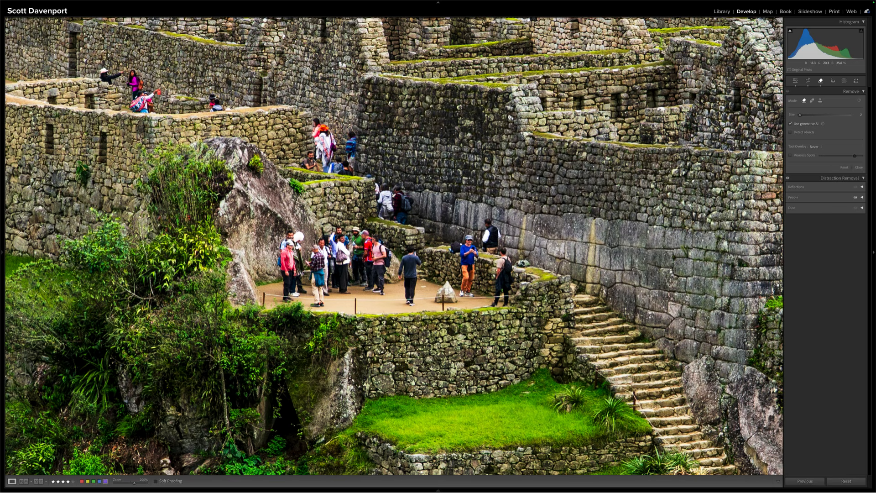
key("]")
key("[")
key("[")
mouse_move(305, 292)
left_mouse_down()
mouse_move(300, 234)
mouse_move(286, 232)
mouse_move(284, 300)
mouse_move(296, 292)
mouse_move(287, 278)
mouse_move(292, 239)
mouse_move(294, 275)
left_mouse_up()
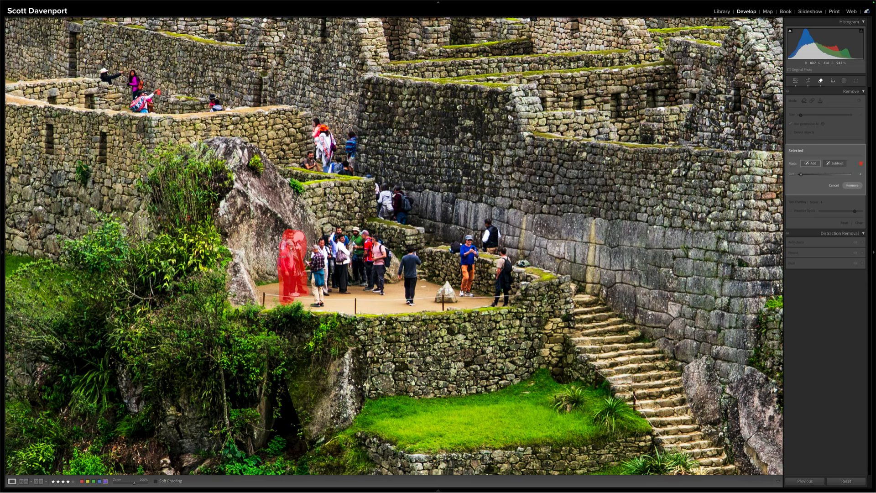
left_click(852, 185)
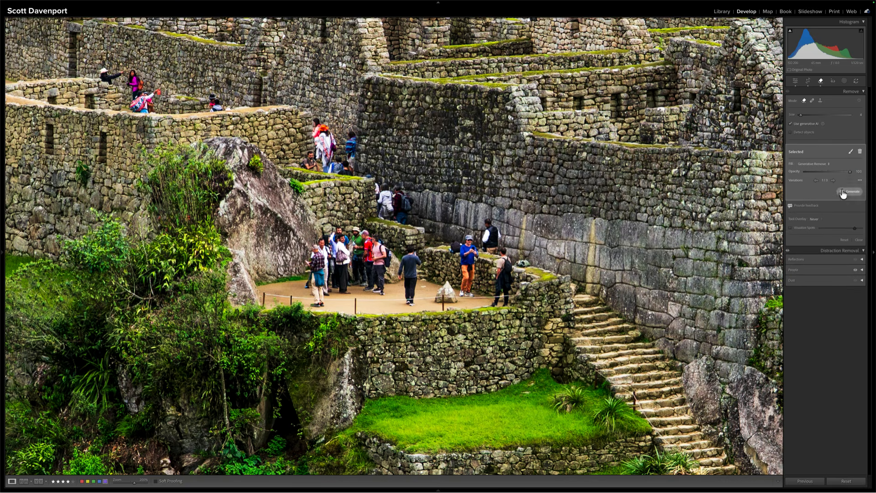
Cycle through the generated variations for the removal beside the large rock and return to the first one
left_click(834, 181)
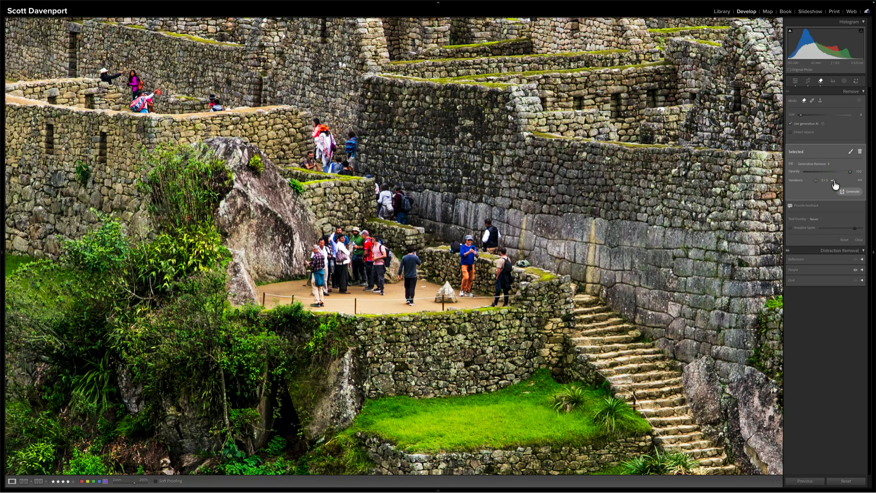
left_click(834, 181)
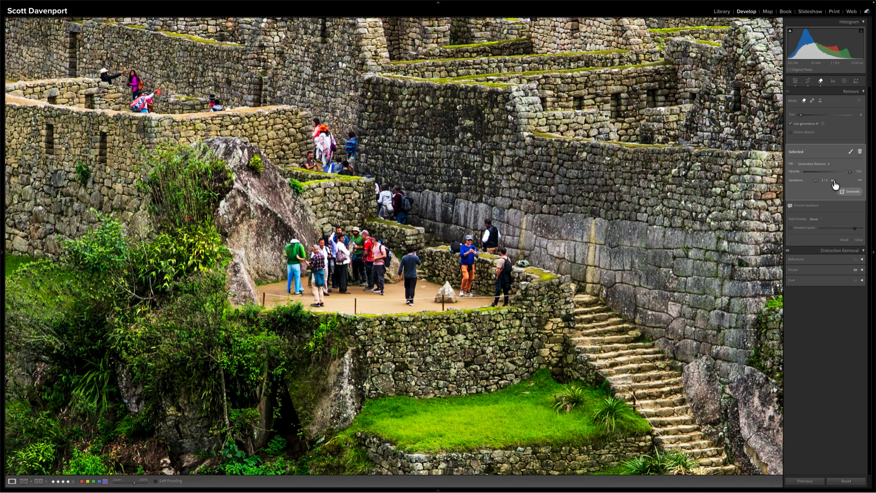
left_click(833, 181)
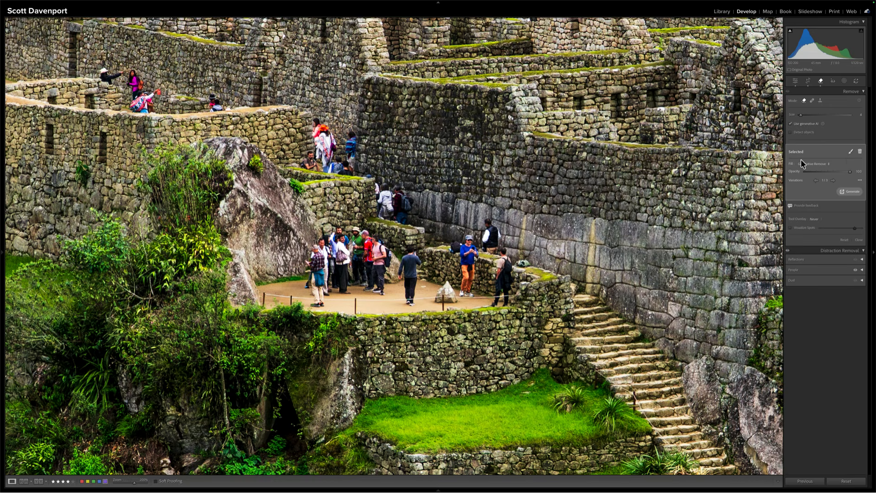
Undo and redo the variation selections for the removal beside the large rock, ending on the first variation
key("super+z")
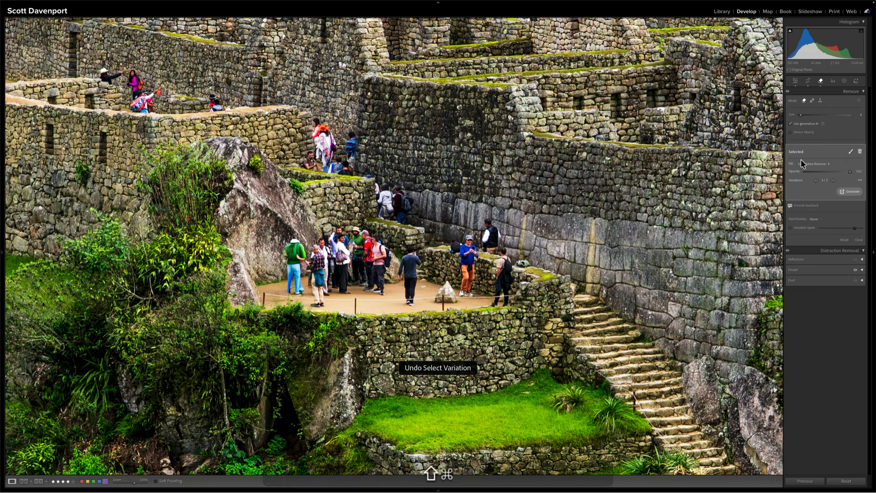
key("shift+super+z")
key("super+z")
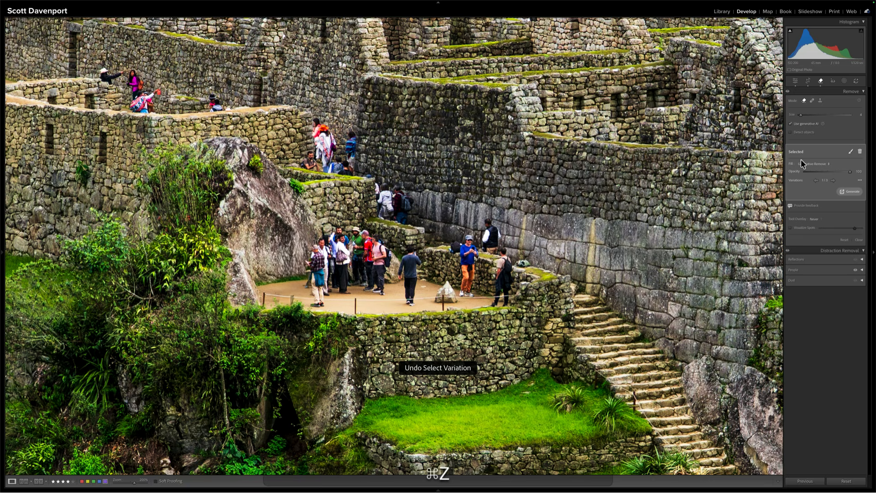
key("super+z")
key("shift+super+z")
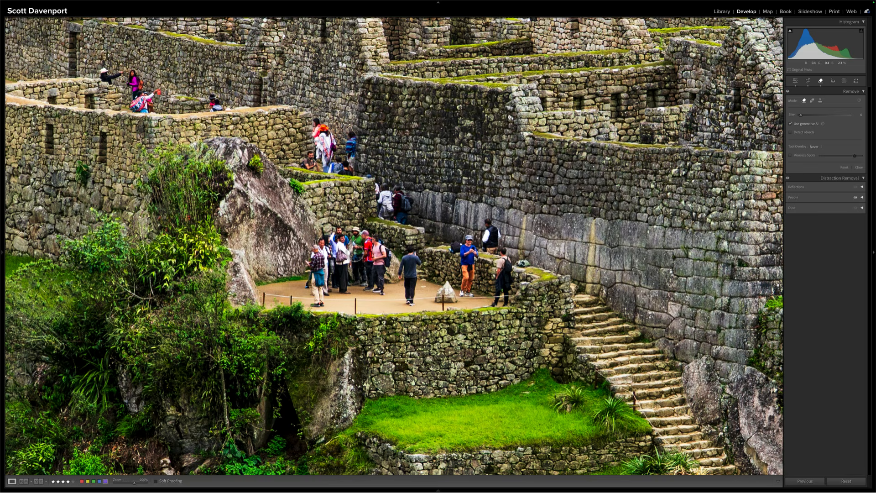
Mask the next people at the left end of the terrace crowd, filling the gaps between them, and remove them generatively
key("bracketleft")
left_click_drag(347, 205, 355, 314)
key("bracketright")
mouse_move(350, 272)
left_mouse_down()
mouse_move(333, 288)
mouse_move(313, 304)
mouse_move(307, 287)
mouse_move(312, 251)
mouse_move(341, 227)
mouse_move(327, 240)
mouse_move(337, 236)
mouse_move(346, 288)
mouse_move(347, 270)
mouse_move(326, 296)
left_mouse_up()
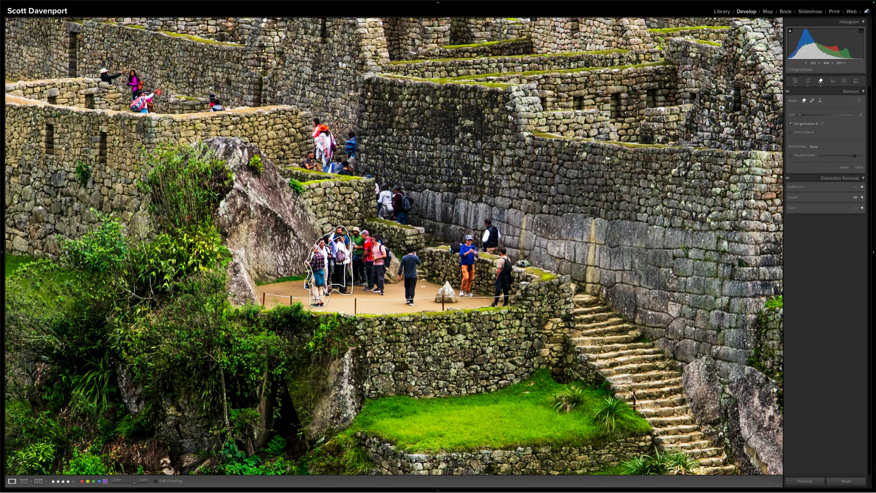
mouse_move(313, 286)
left_mouse_down()
mouse_move(320, 293)
mouse_move(345, 284)
mouse_move(314, 283)
left_mouse_up()
left_click_drag(345, 280, 318, 278)
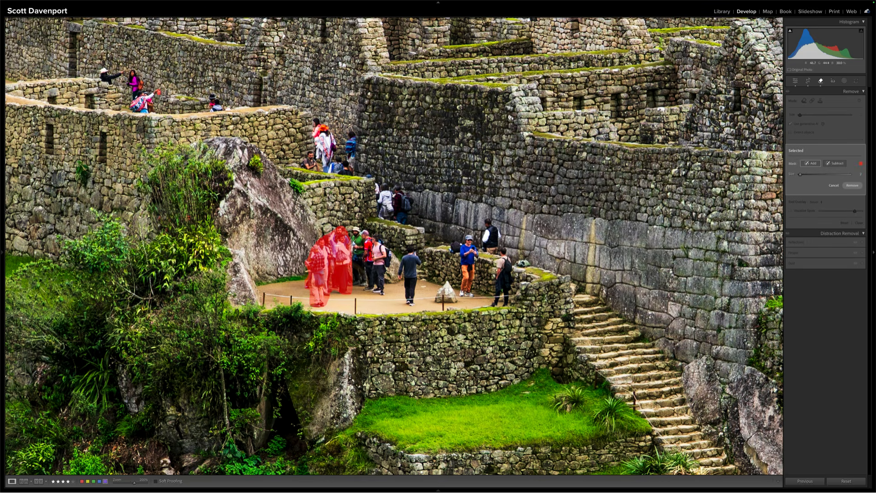
left_click(852, 186)
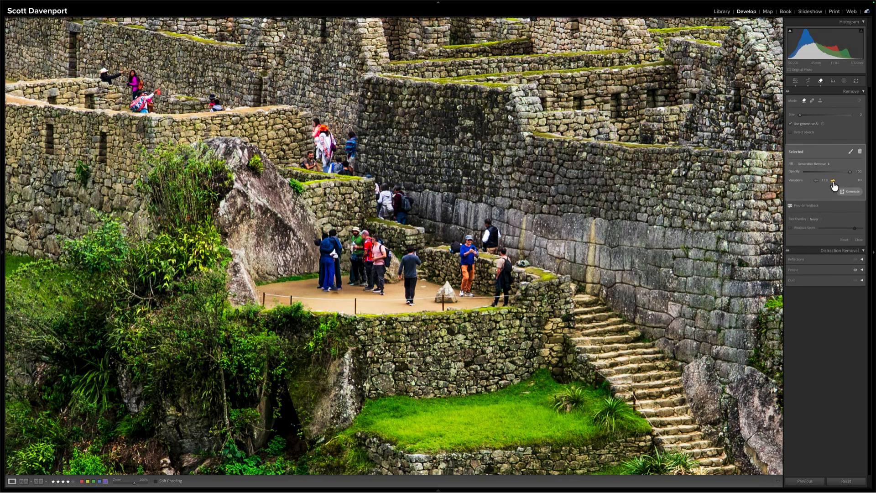
Compare the variations generated for the terrace crowd removal and choose the second one
left_click(833, 182)
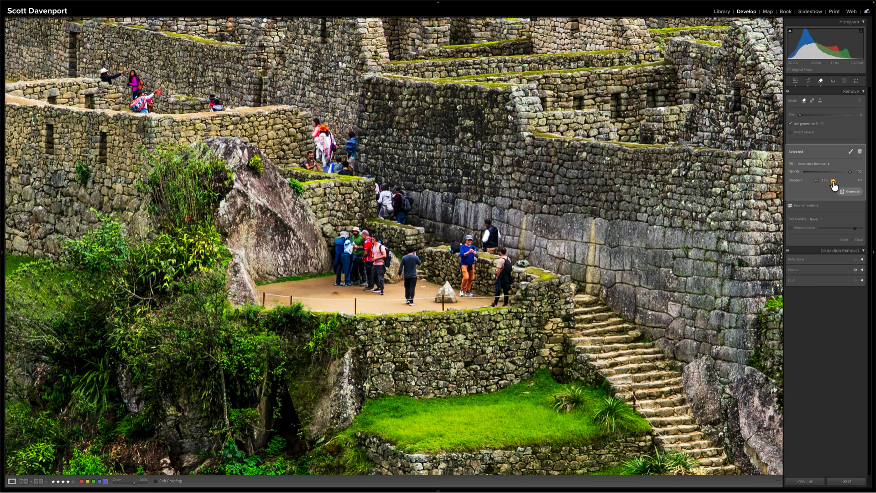
left_click(834, 181)
left_click(817, 182)
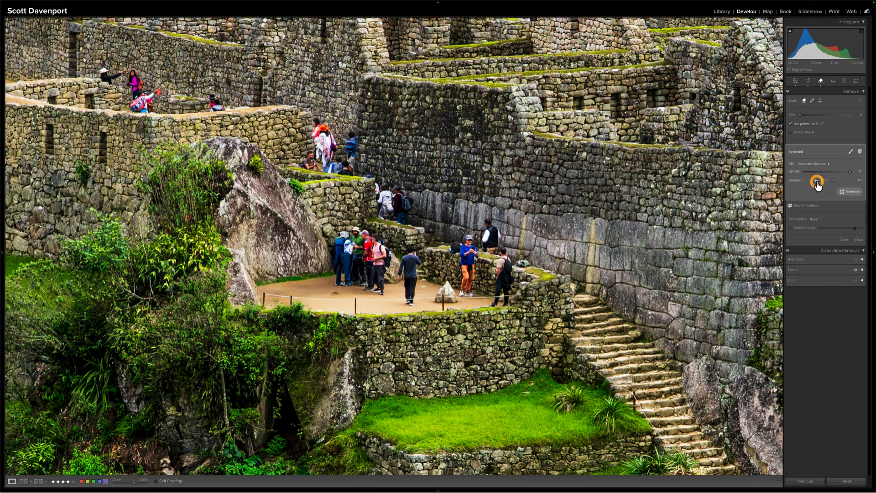